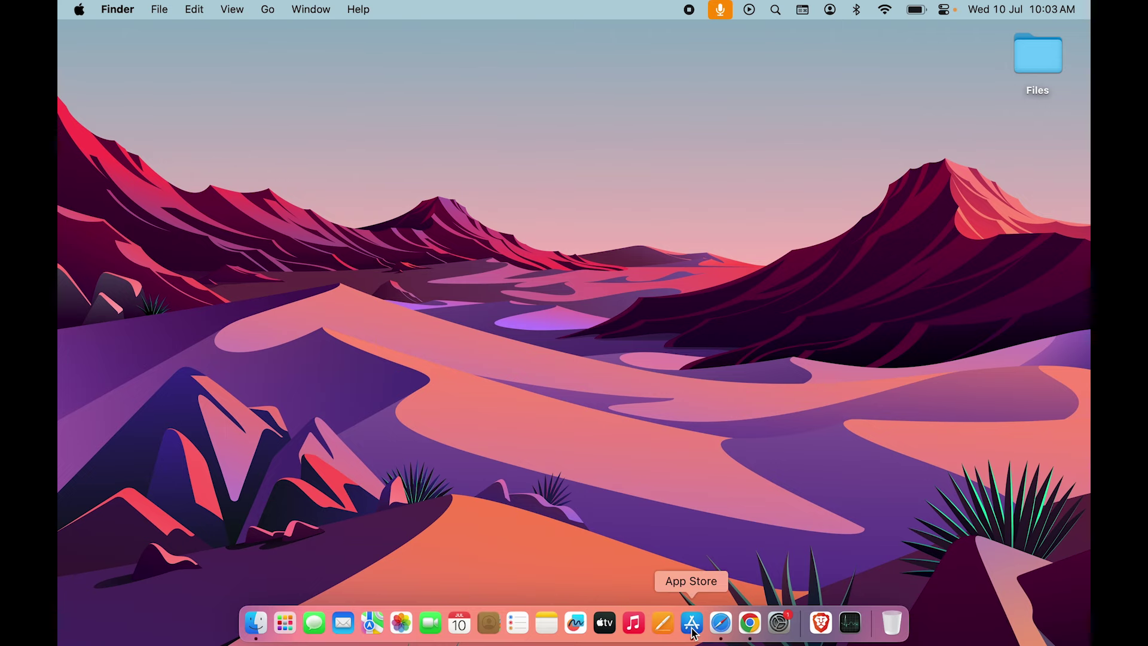
Bring the App Store, Safari and Chrome YouTube windows to the front from the Dock
{"action": "left_click", "coordinate": [693, 628]}
{"action": "left_click", "coordinate": [723, 627]}
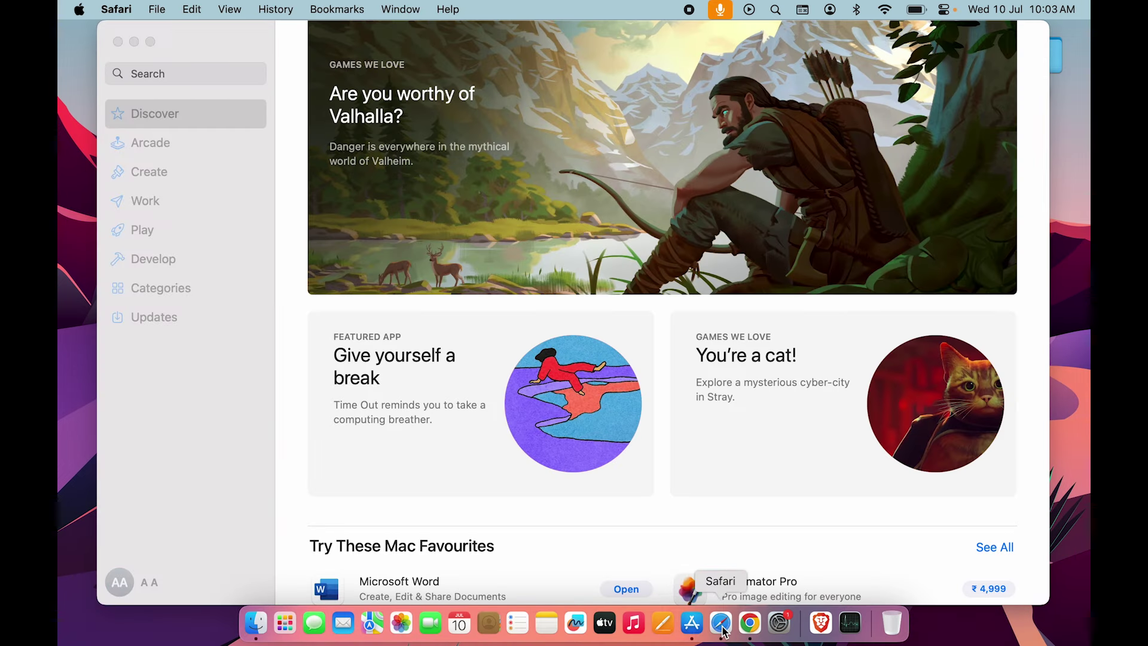
{"action": "left_click", "coordinate": [750, 625]}
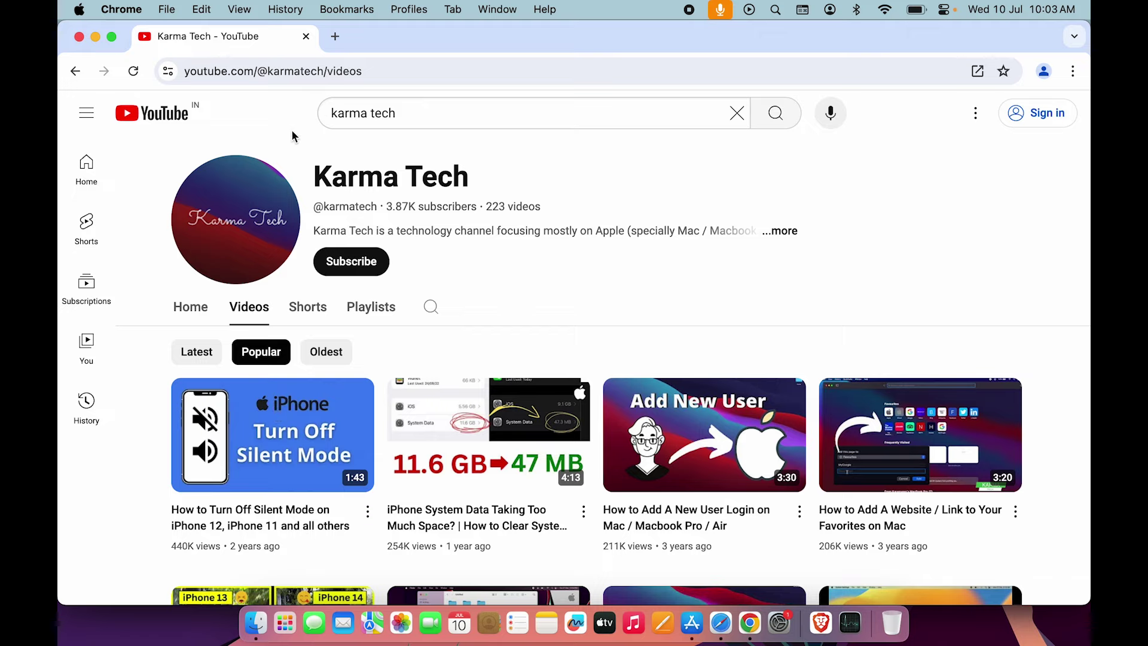
Check Chrome's app menu without choosing anything, then hide the running apps with Cmd+H
{"action": "left_click", "coordinate": [120, 9]}
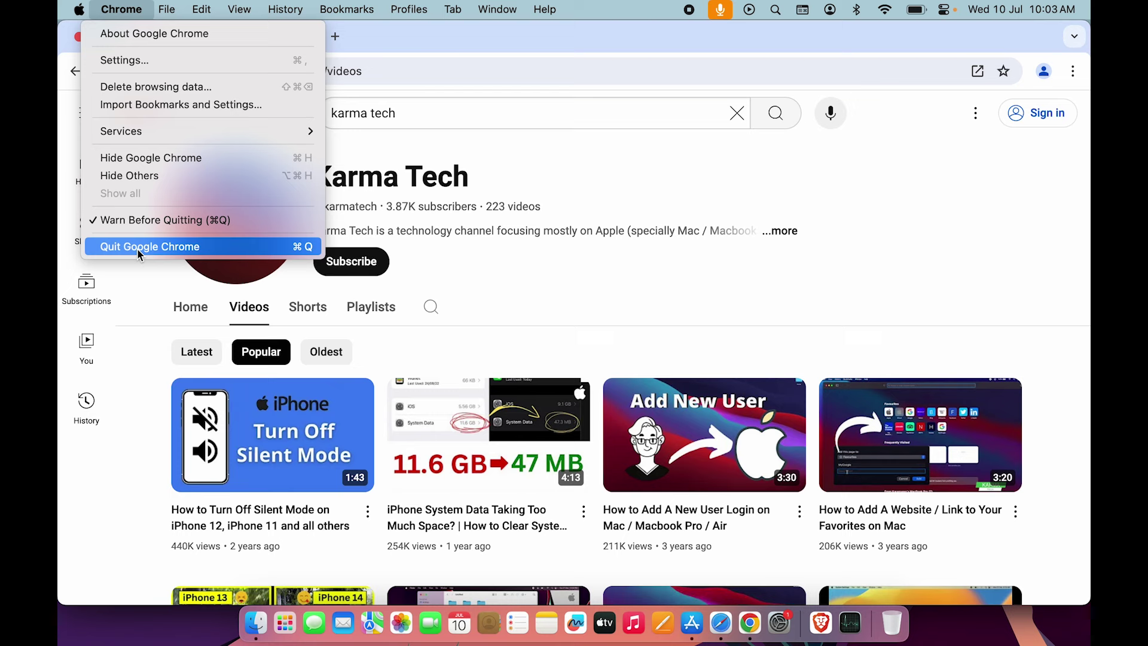
{"action": "left_click", "coordinate": [128, 457]}
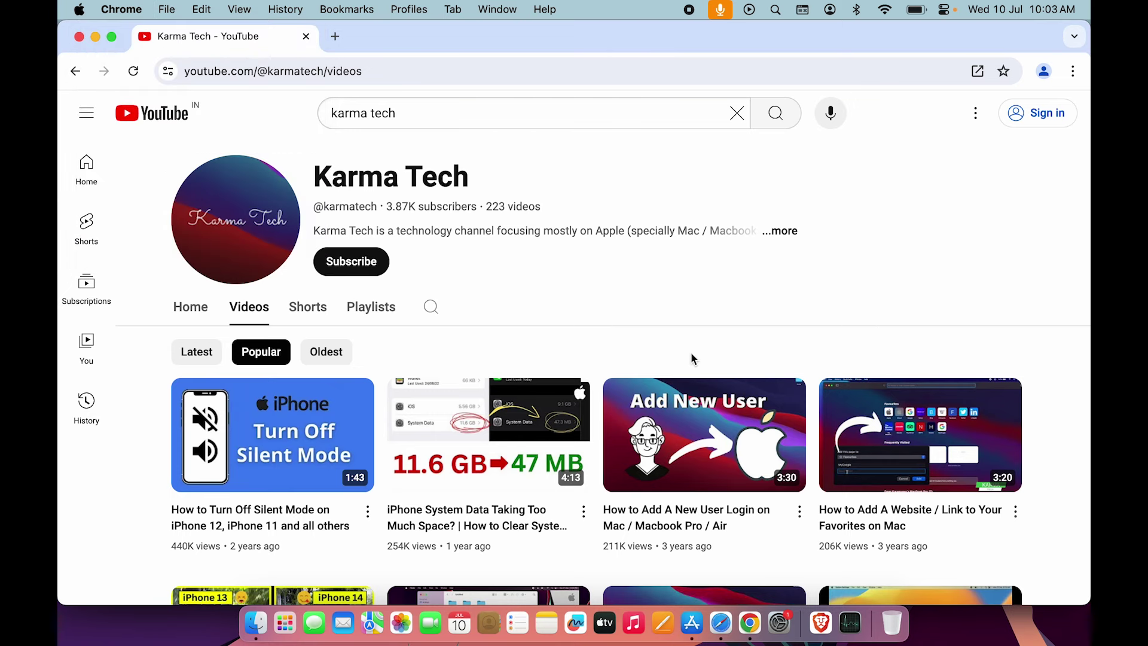
{"action": "key", "text": "super+h"}
{"action": "key", "text": "super+h"}
{"action": "key", "text": "super+h"}
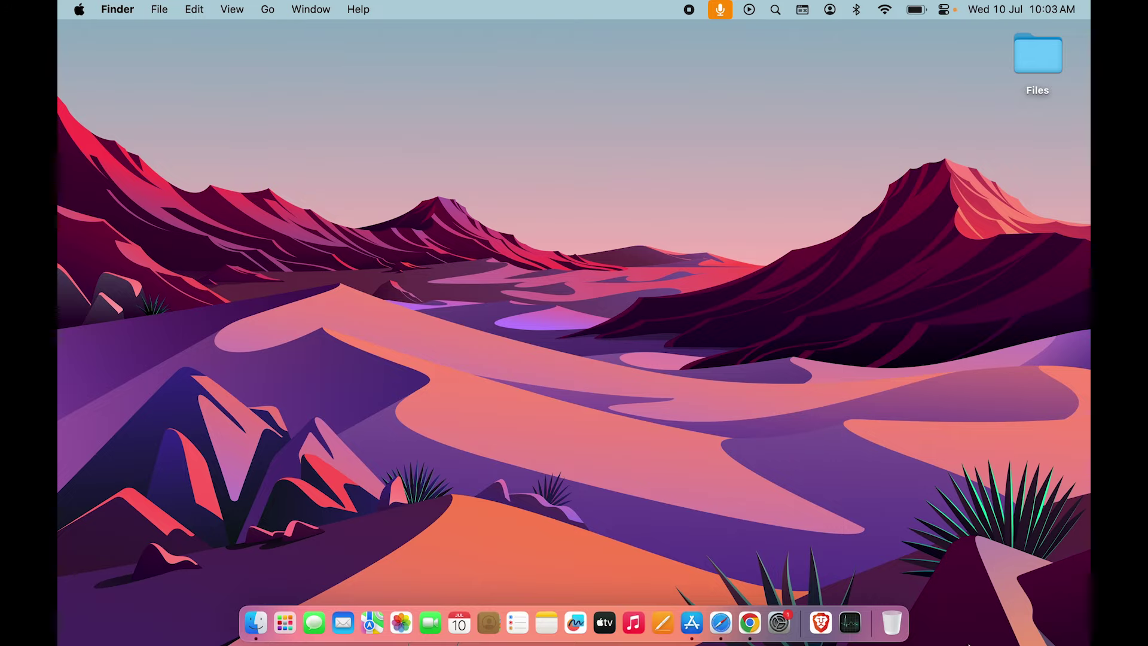
Unhide App Store on its Discover page, viewing its app and Dock menus without quitting
{"action": "left_click", "coordinate": [692, 623]}
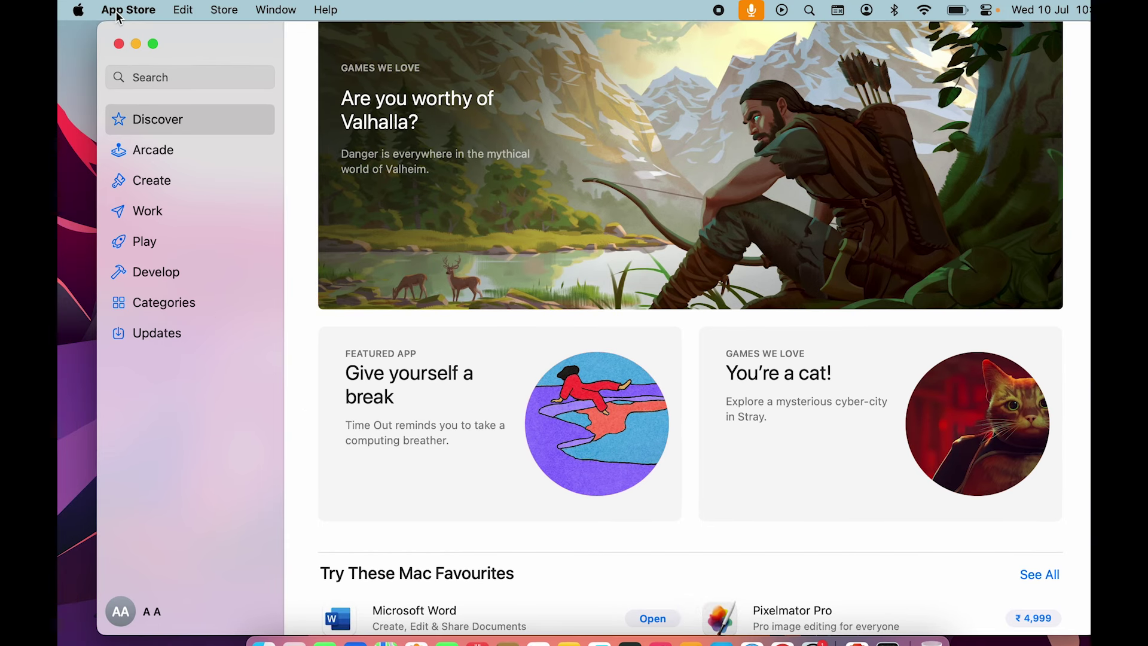
{"action": "left_click", "coordinate": [121, 10]}
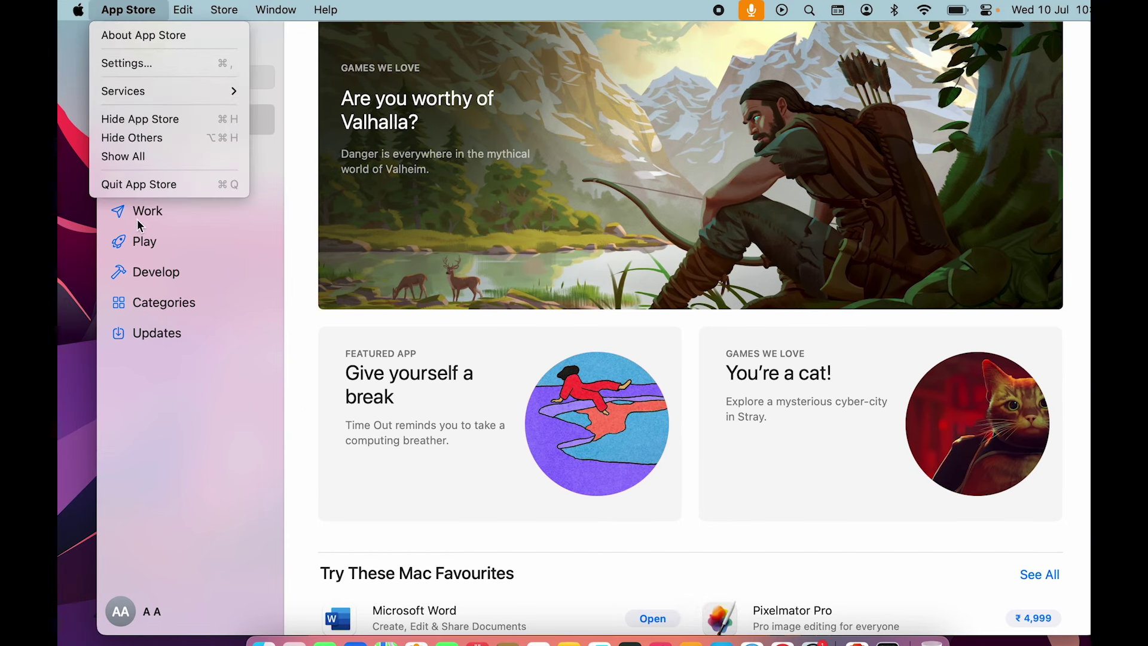
{"action": "left_click", "coordinate": [191, 453]}
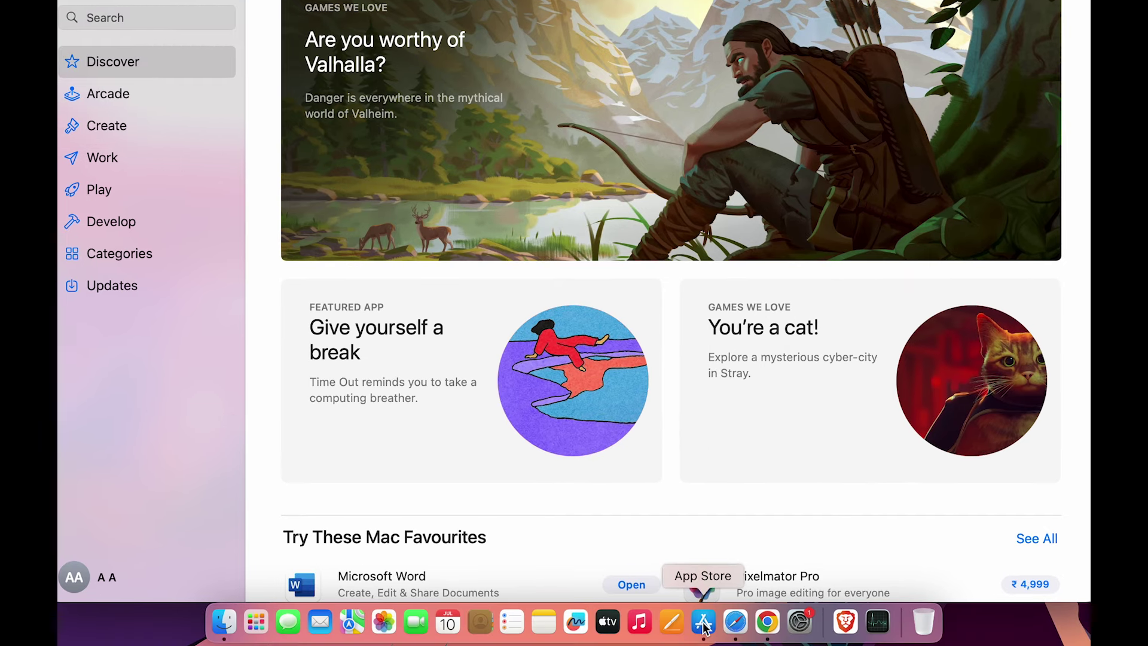
{"action": "right_click", "coordinate": [704, 624]}
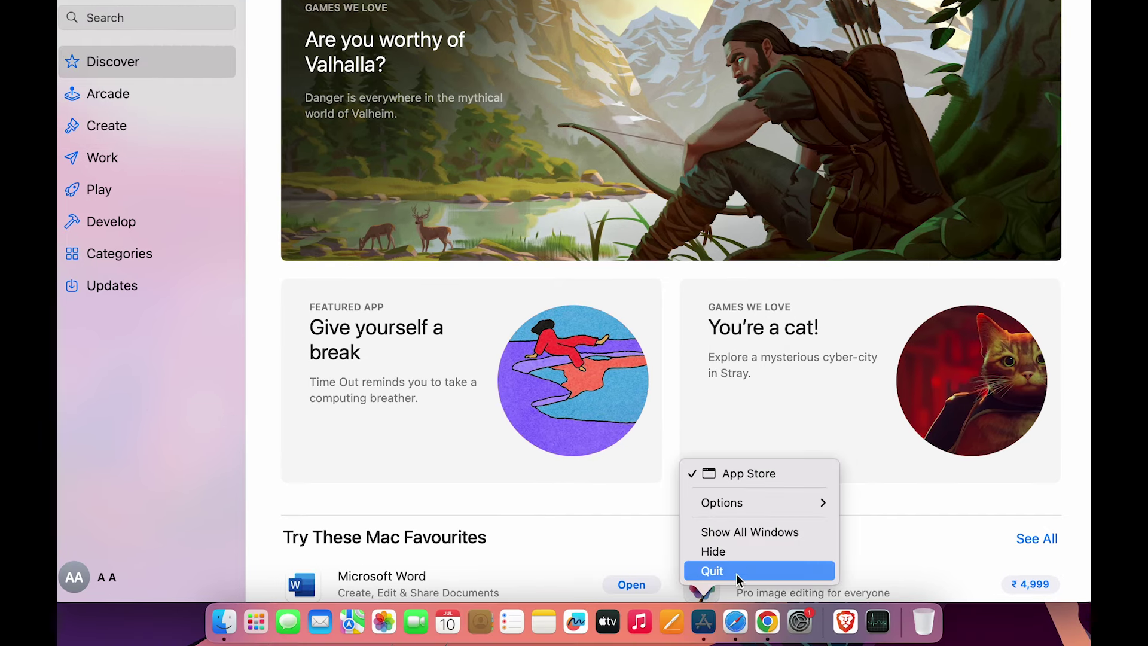
{"action": "left_click", "coordinate": [139, 475]}
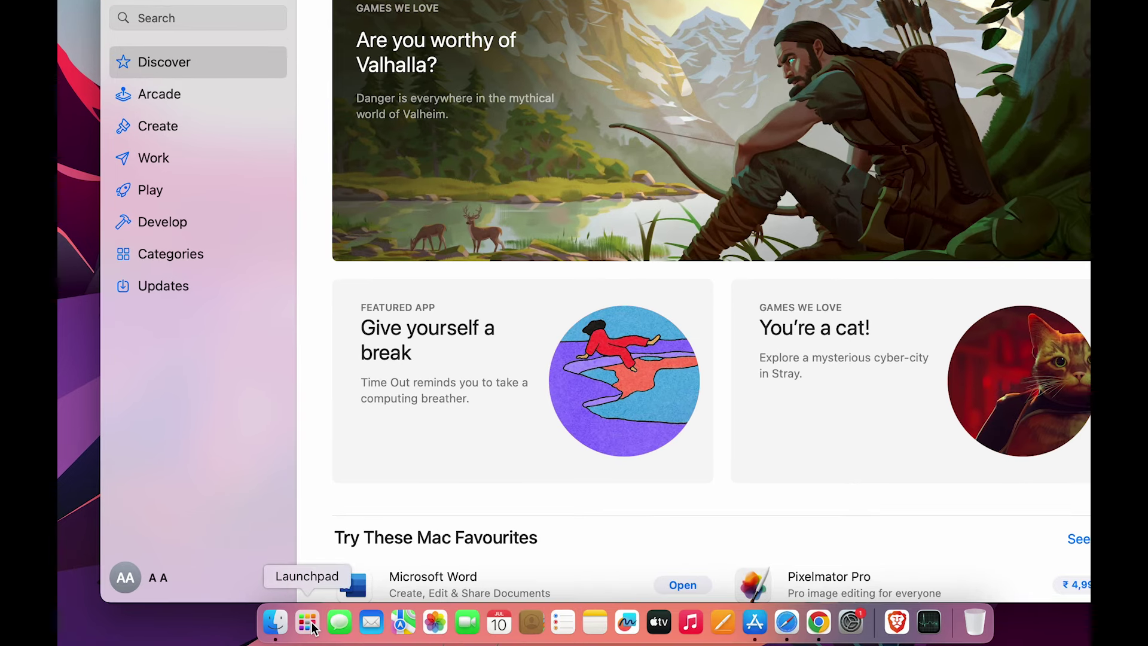
Open the Launchpad grid and look inside the Other folder for Activity Monitor without launching anything
{"action": "left_click", "coordinate": [308, 624]}
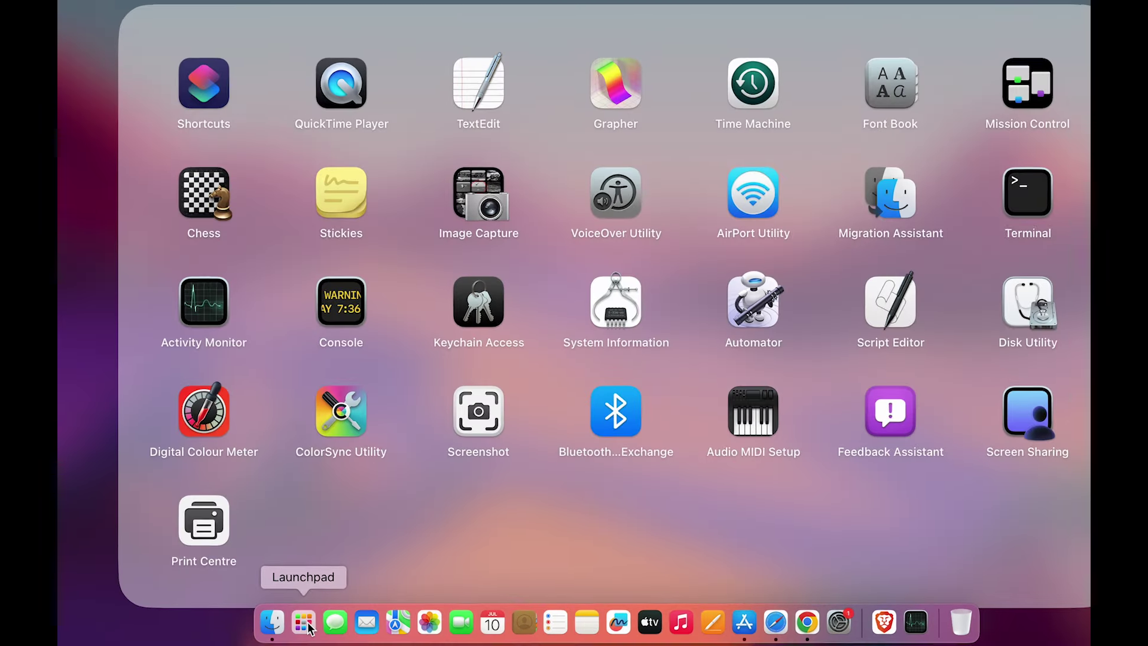
{"action": "left_click", "coordinate": [1071, 533]}
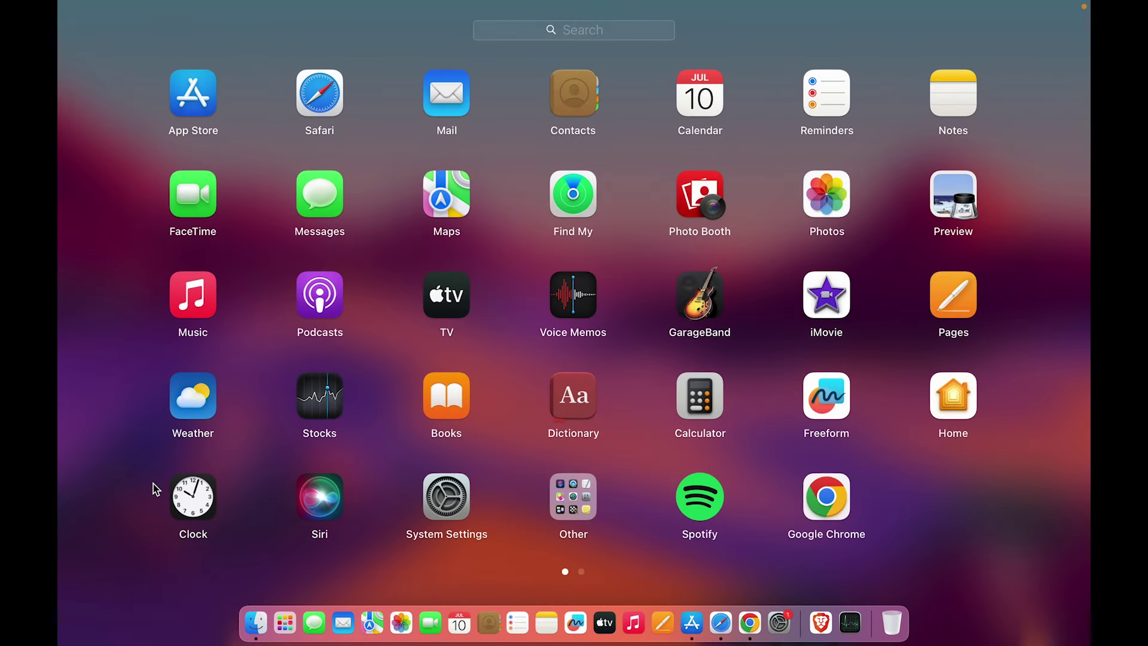
{"action": "left_click", "coordinate": [574, 505]}
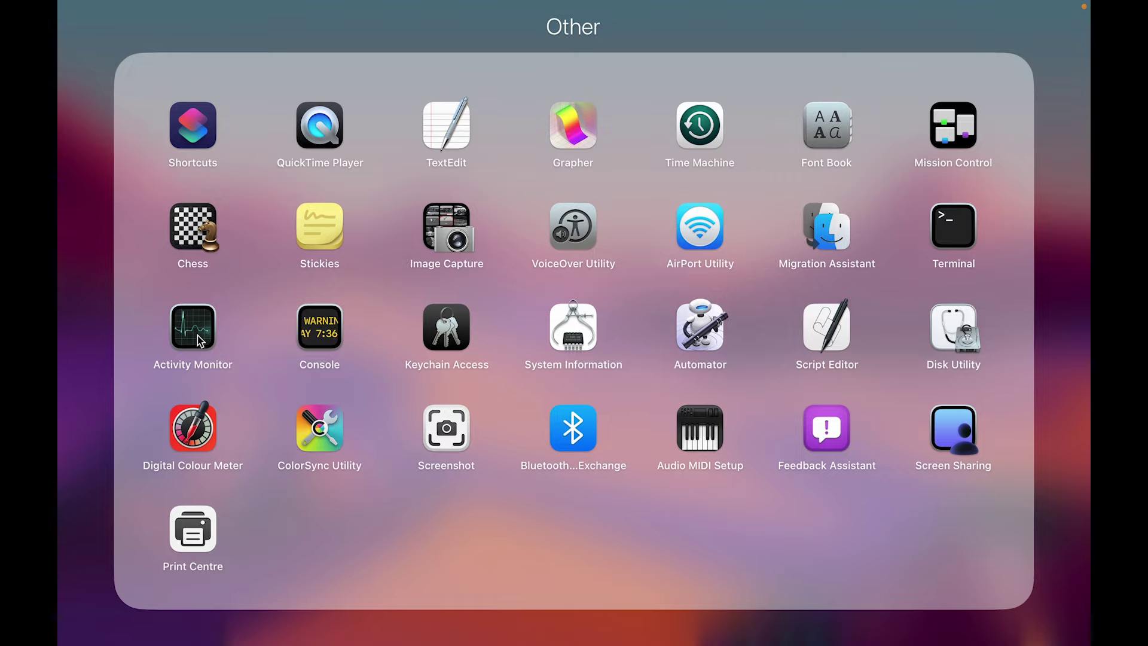
{"action": "left_click", "coordinate": [1072, 498]}
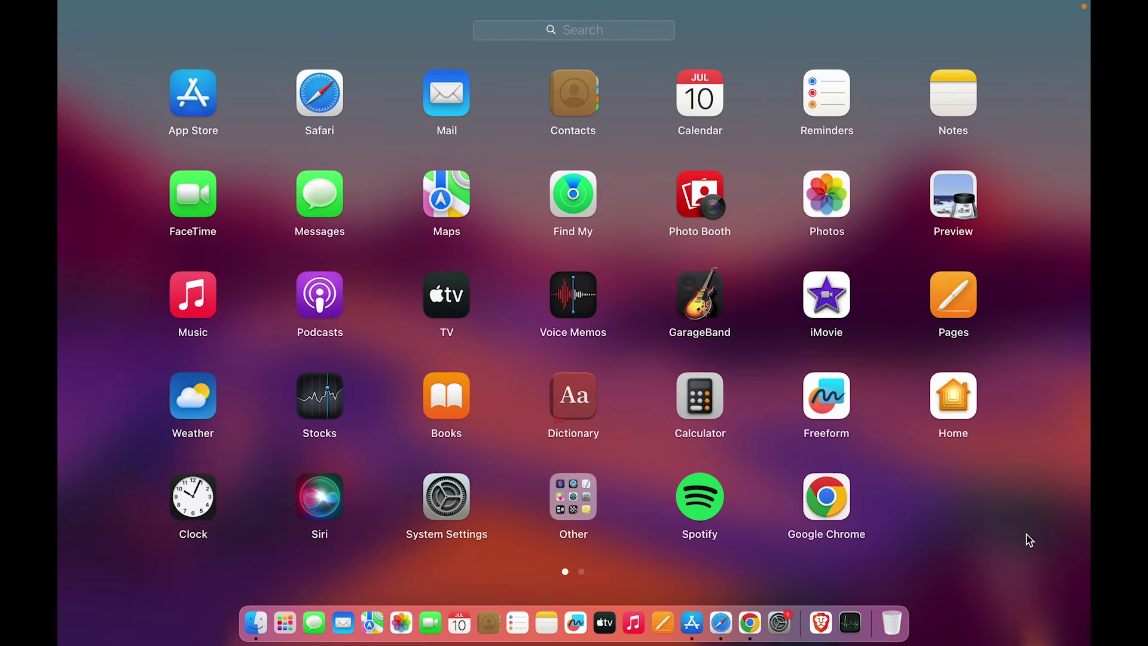
Leave Launchpad and launch Activity Monitor by searching 'activ' in Spotlight
{"action": "left_click", "coordinate": [1027, 536]}
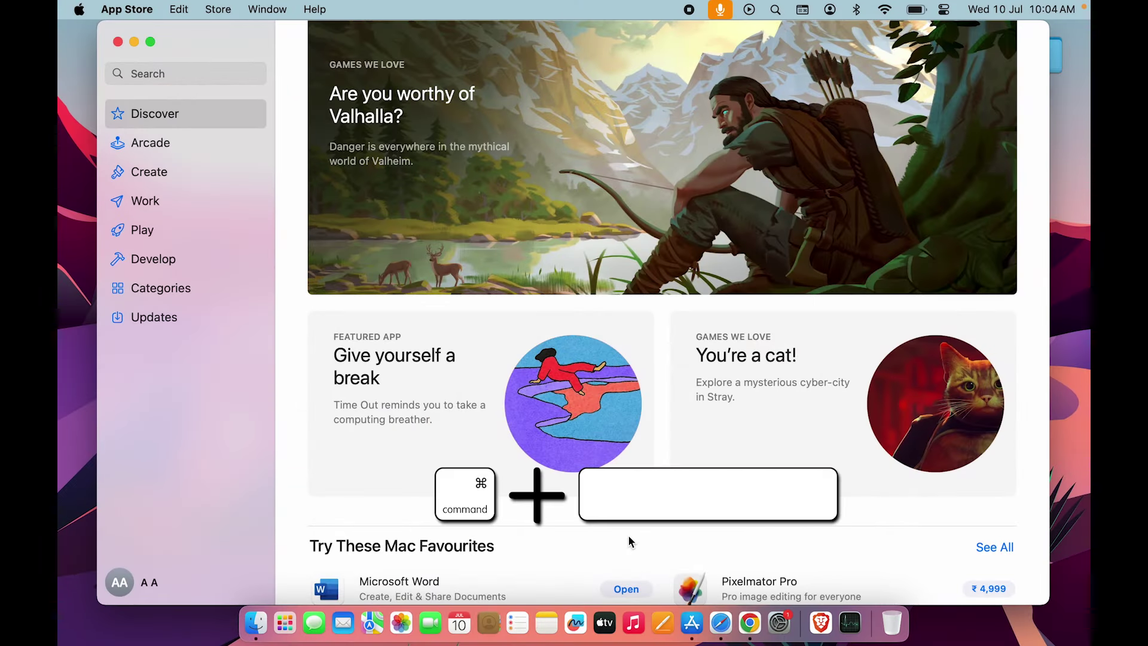
{"action": "key", "text": "super+space"}
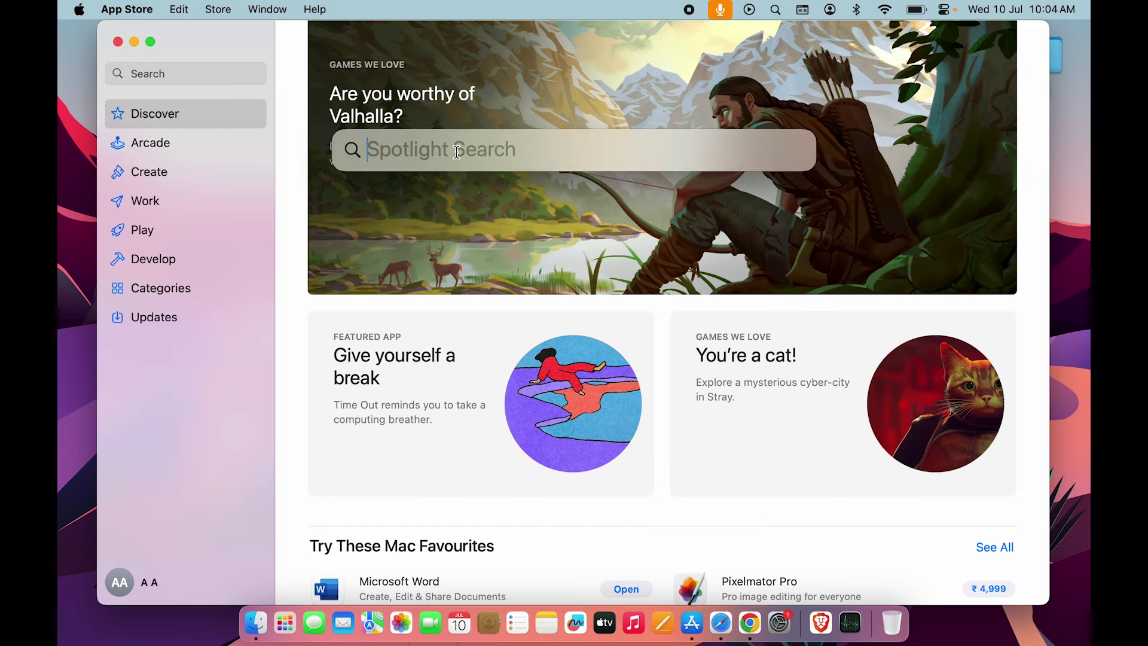
{"action": "type", "text": "activity Monitor"}
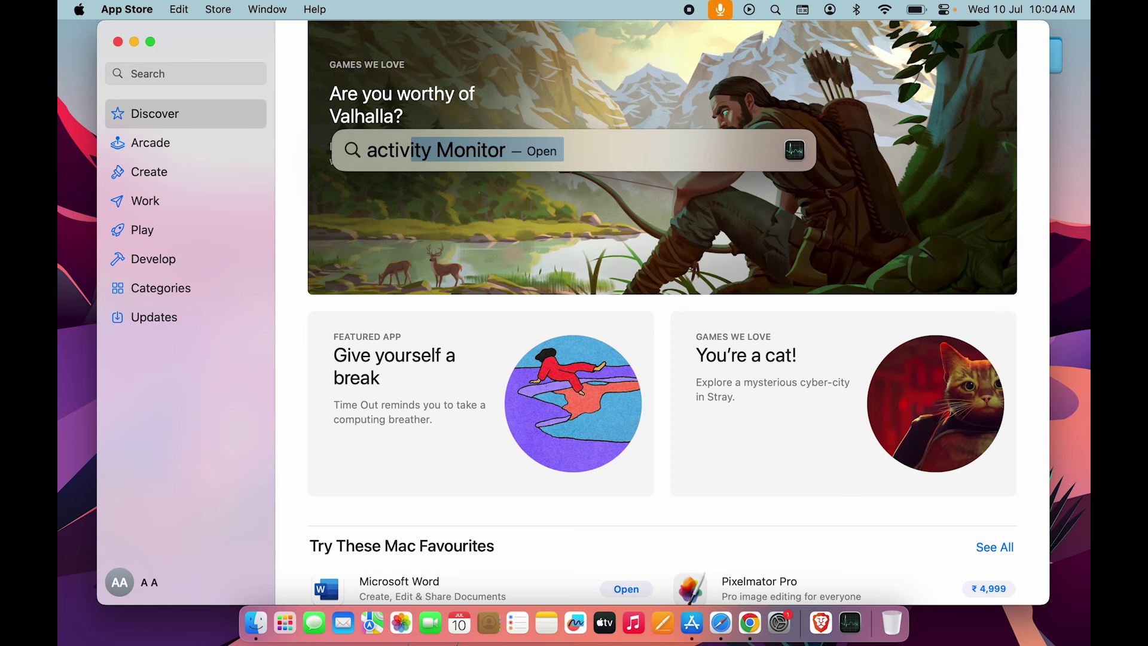
{"action": "left_click", "coordinate": [416, 193]}
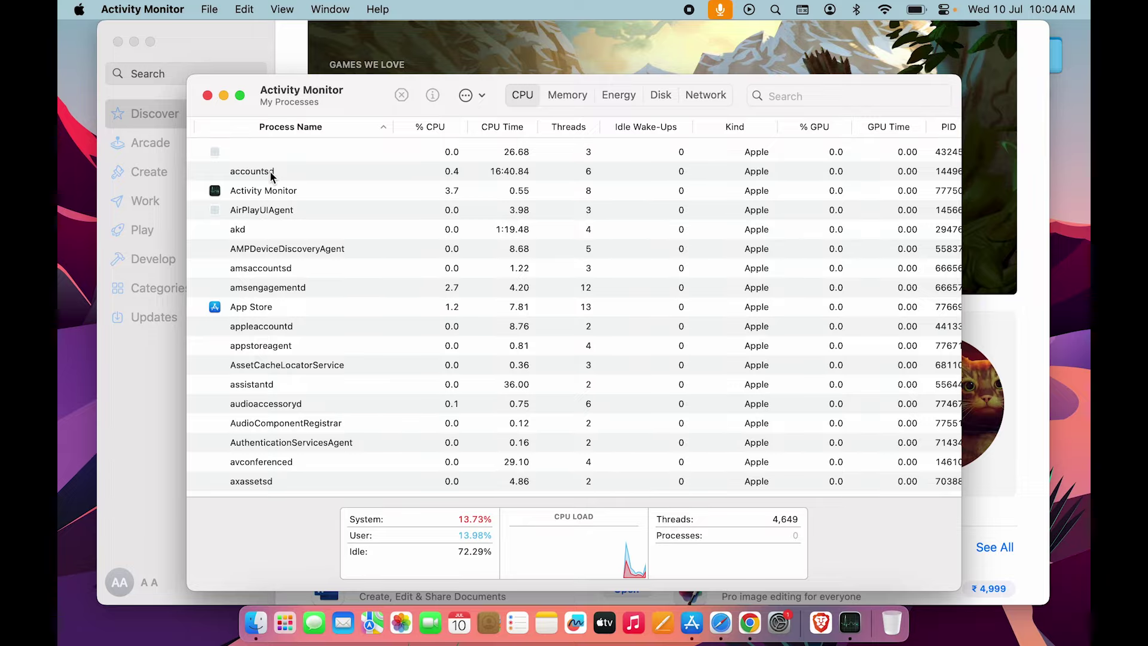
{"action": "scroll", "coordinate": [304, 328], "scroll_direction": "down", "scroll_amount": 3}
{"action": "scroll", "coordinate": [305, 333], "scroll_direction": "down", "scroll_amount": 5}
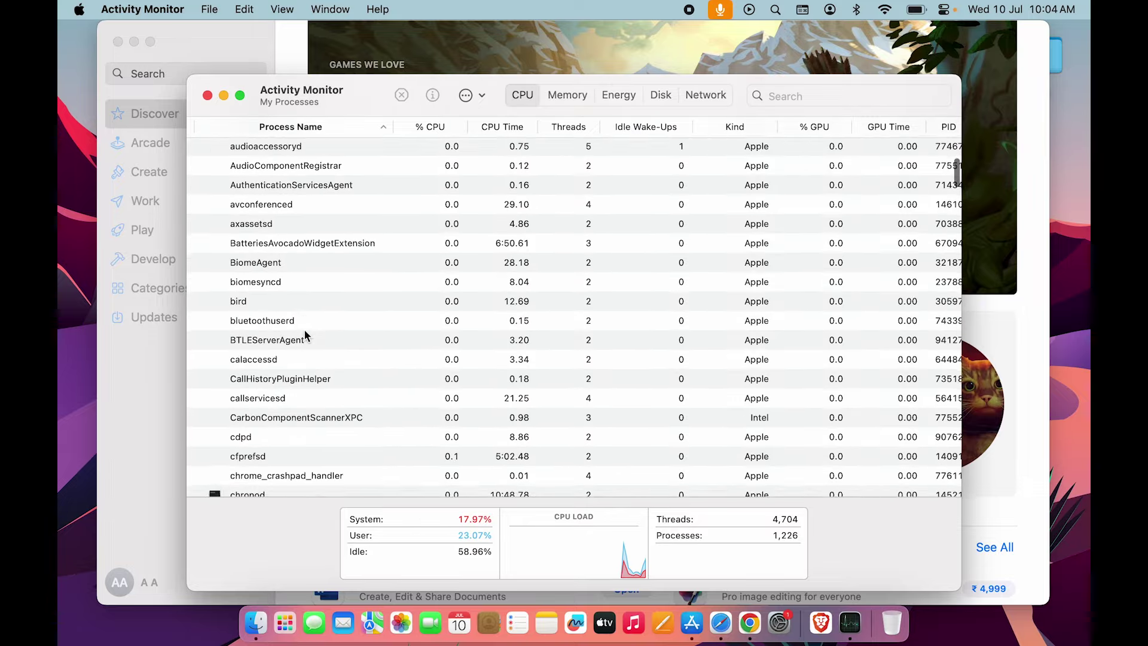
{"action": "scroll", "coordinate": [299, 329], "scroll_direction": "up", "scroll_amount": 10}
{"action": "scroll", "coordinate": [292, 326], "scroll_direction": "down", "scroll_amount": 5}
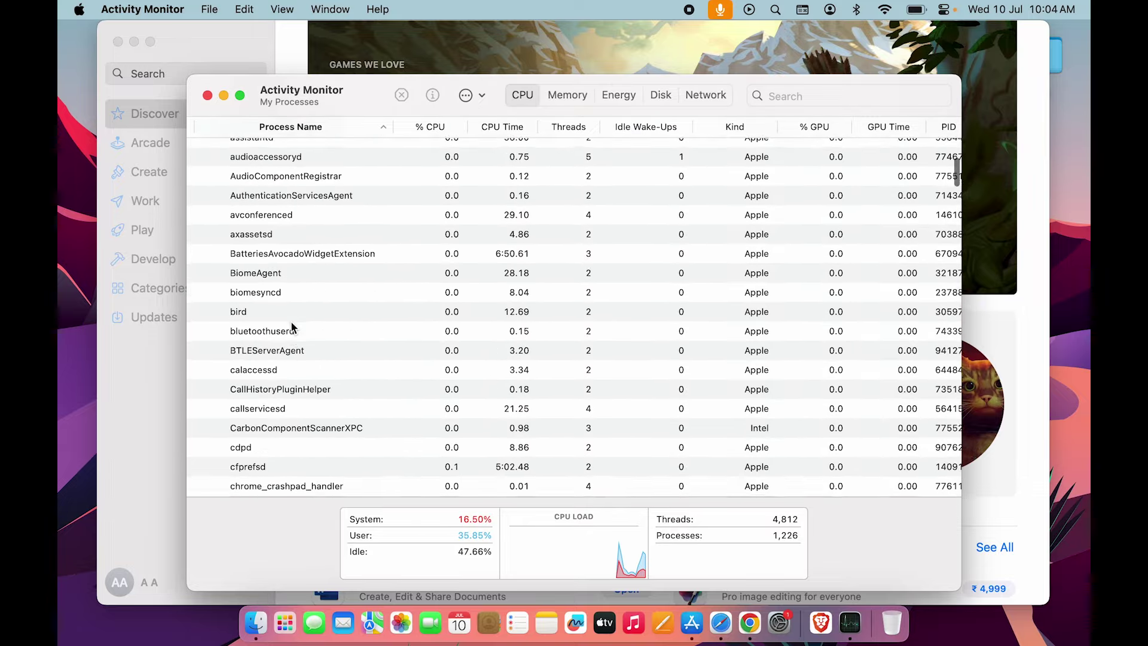
{"action": "scroll", "coordinate": [290, 321], "scroll_direction": "up", "scroll_amount": 5}
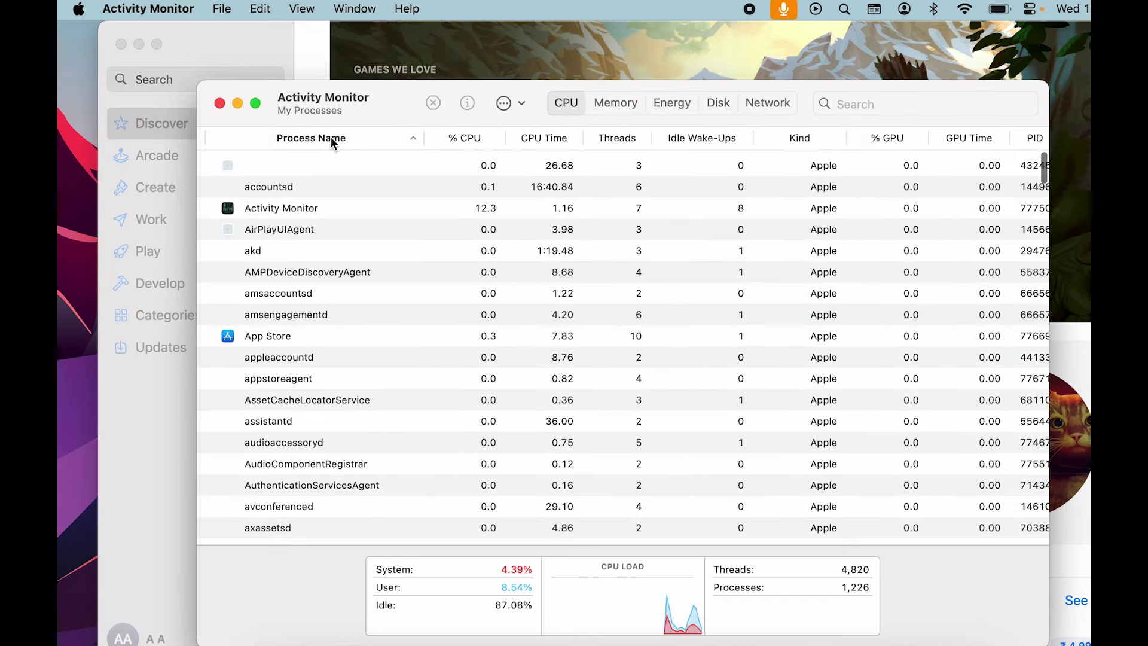
{"action": "left_click", "coordinate": [331, 138]}
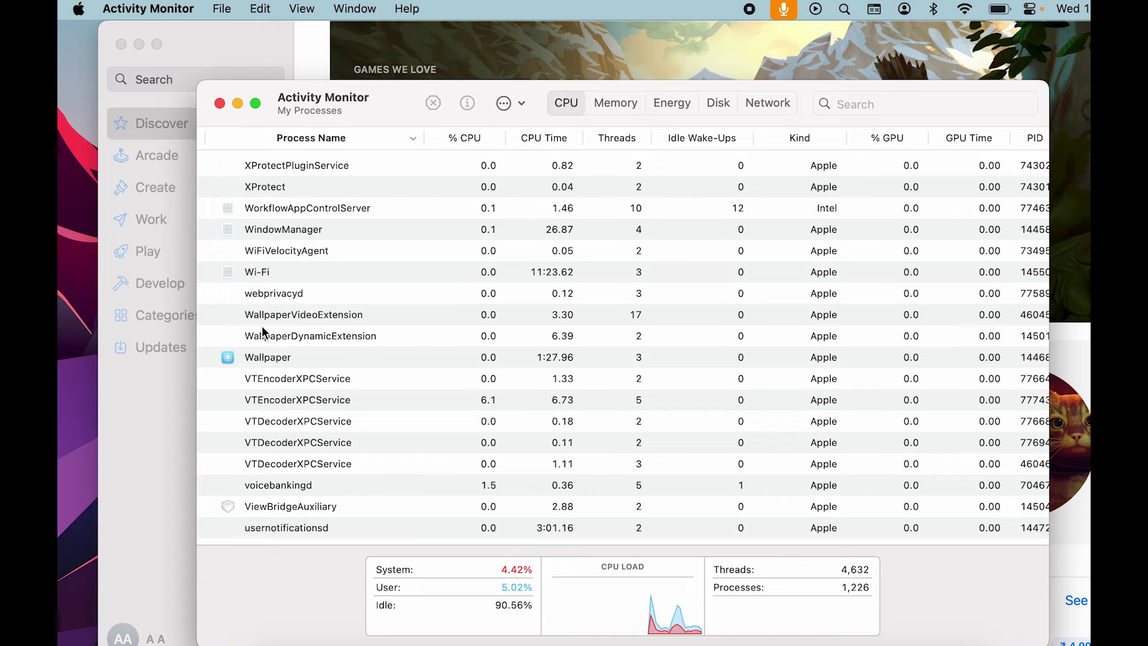
{"action": "left_click", "coordinate": [369, 140]}
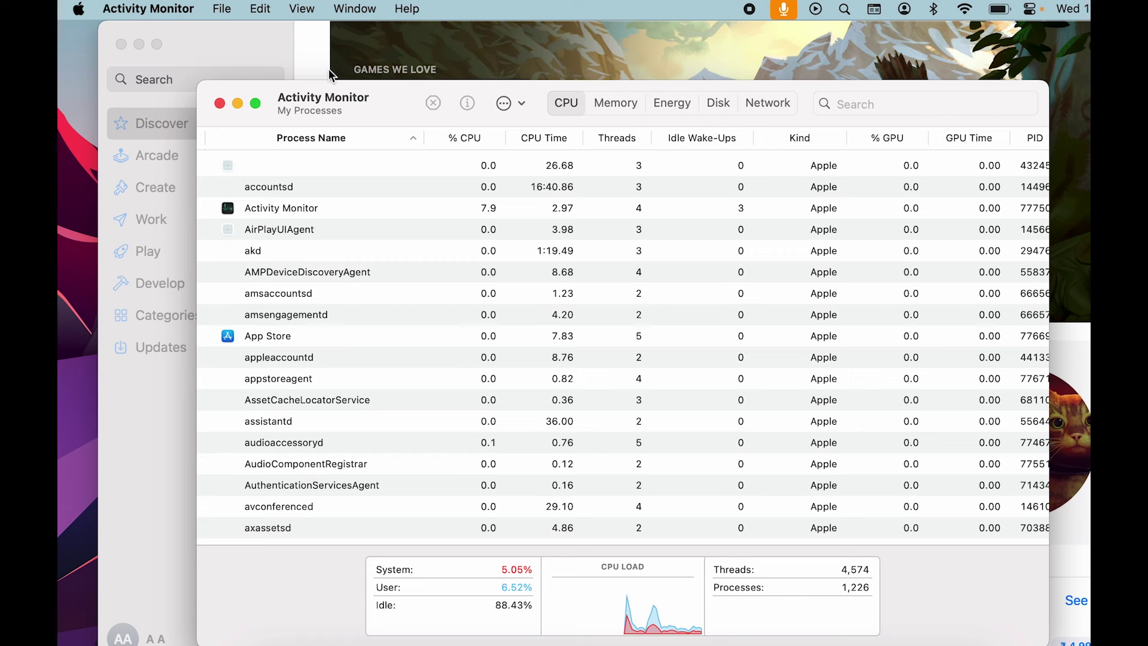
{"action": "left_click", "coordinate": [306, 45]}
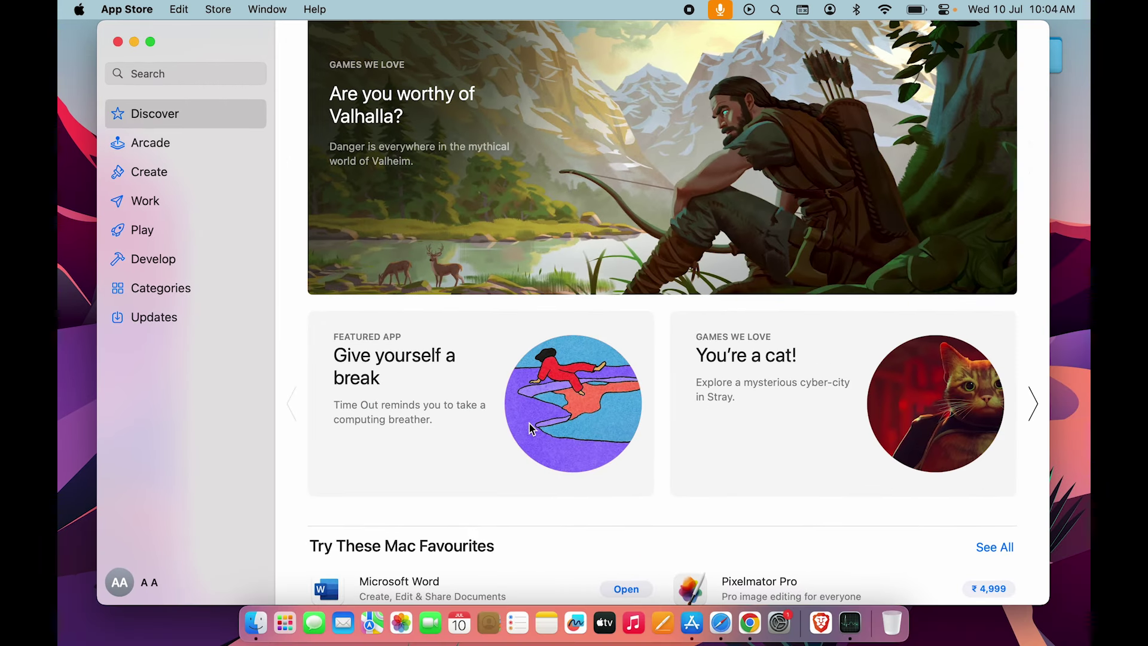
{"action": "key", "text": "super+Tab"}
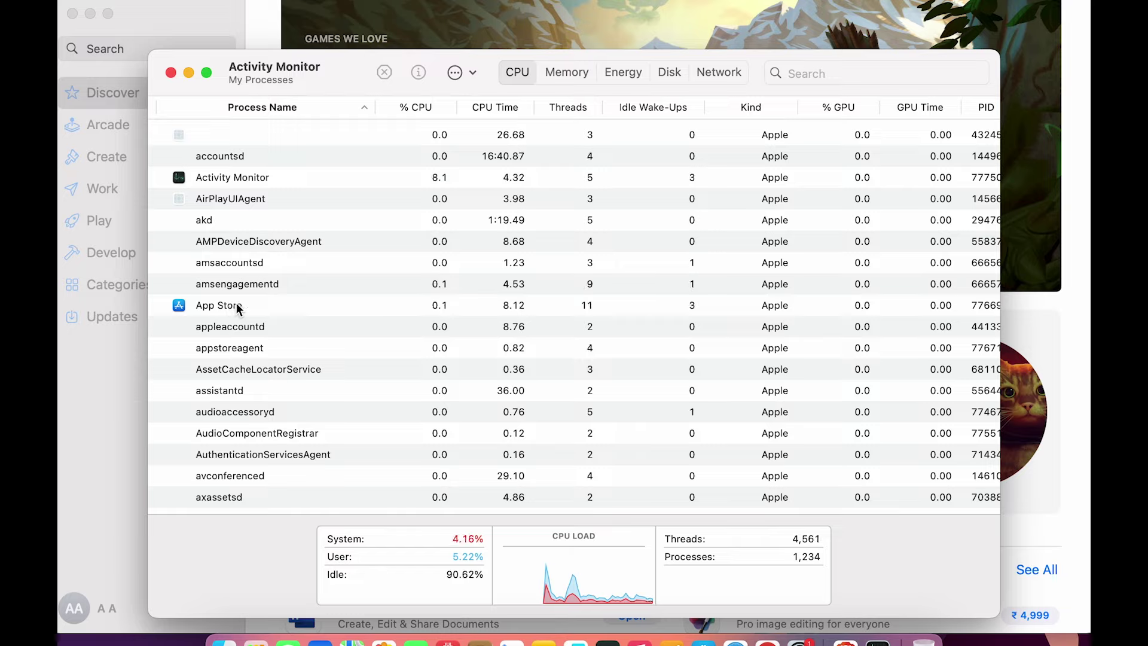
Select the App Store process, stop it with the X button, and confirm Quit
{"action": "left_click", "coordinate": [226, 308]}
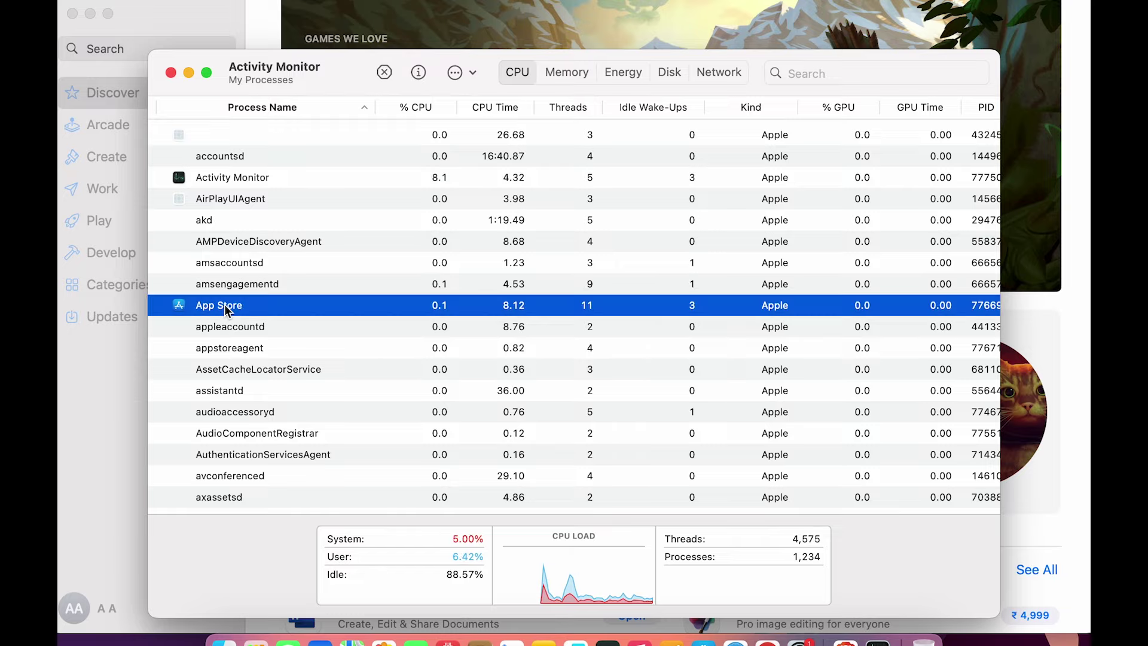
{"action": "left_click", "coordinate": [385, 72]}
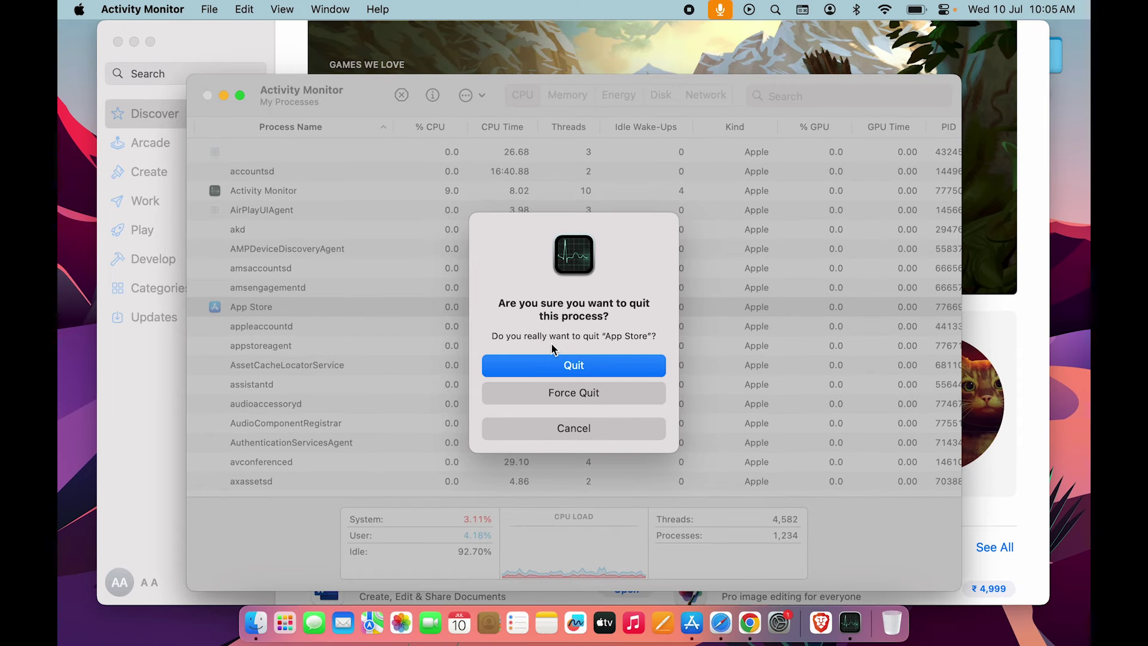
{"action": "left_click", "coordinate": [587, 395]}
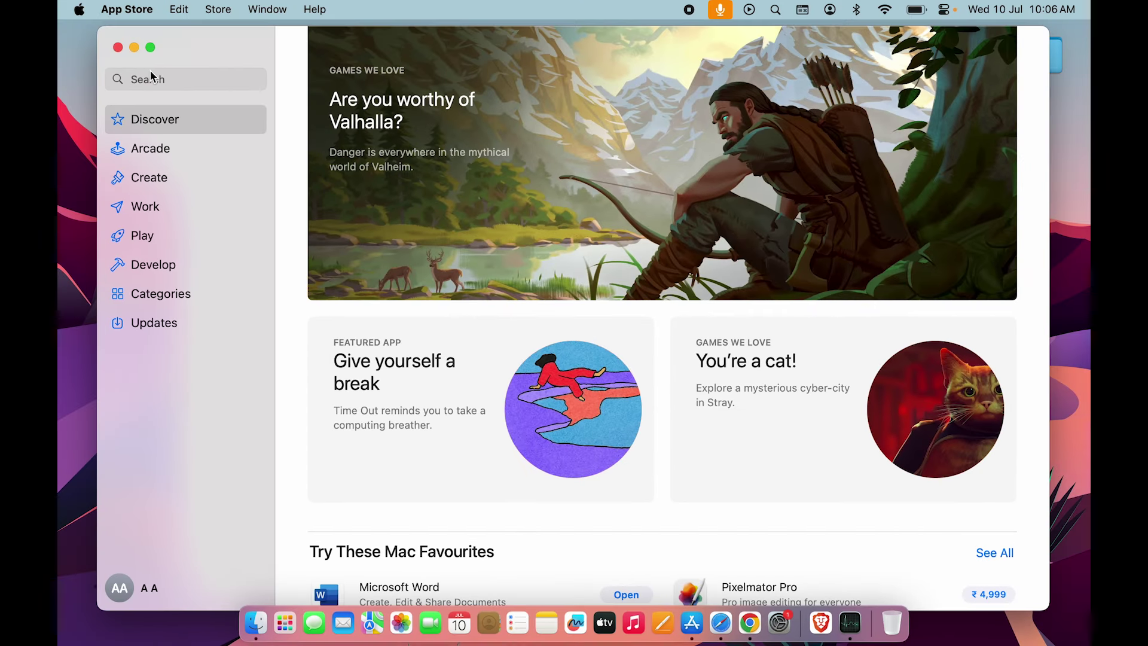
{"action": "key", "text": "super+q"}
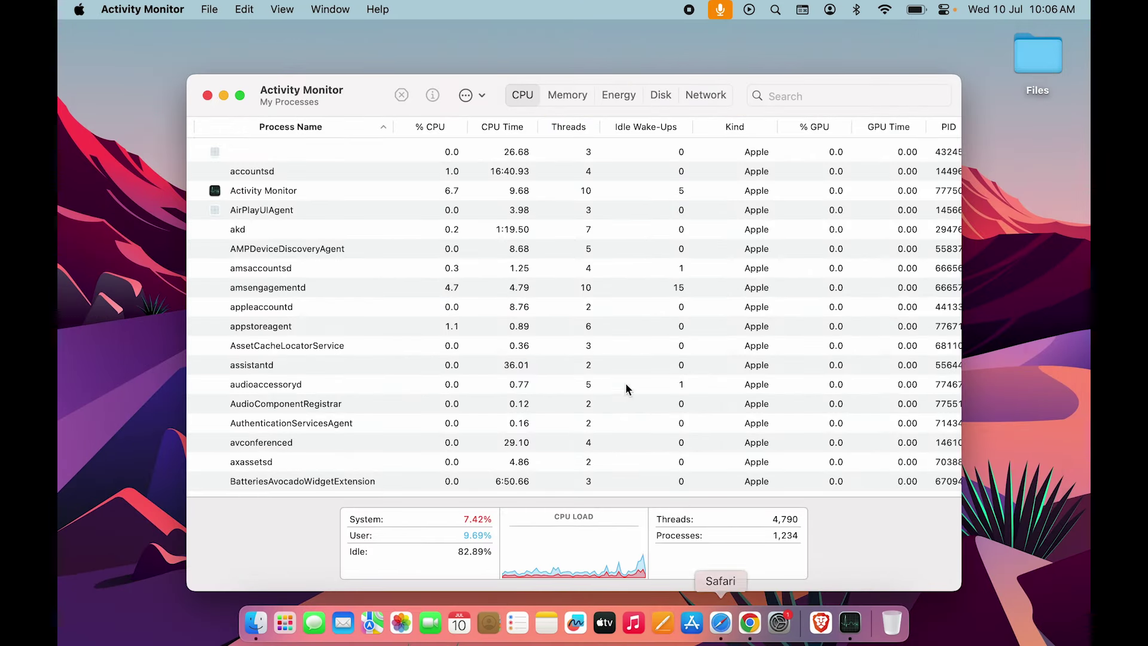
Open Safari on apple.com, then bring Activity Monitor back to the front
{"action": "left_click", "coordinate": [722, 628]}
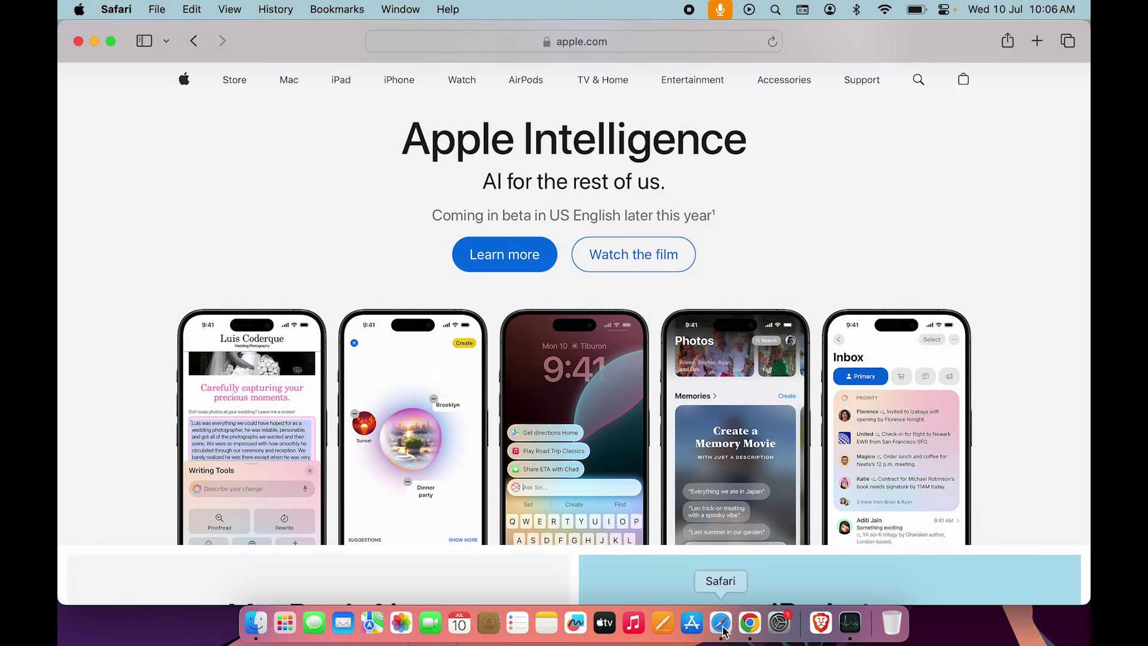
{"action": "scroll", "coordinate": [321, 290], "scroll_direction": "down", "scroll_amount": 10}
{"action": "scroll", "coordinate": [321, 290], "scroll_direction": "up", "scroll_amount": 15}
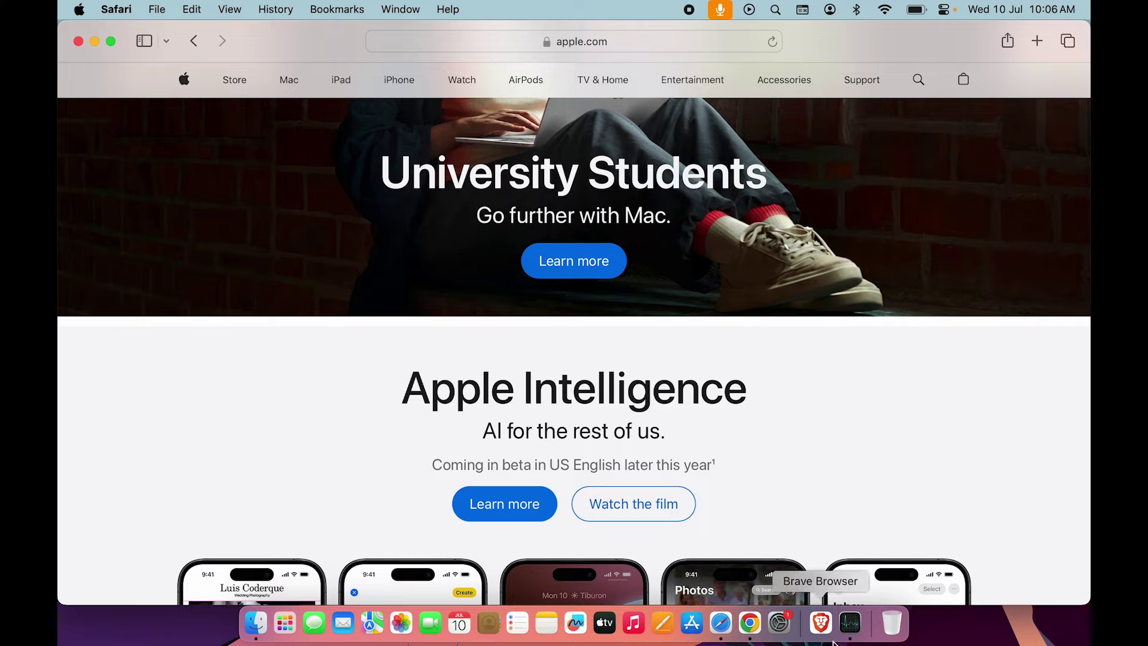
{"action": "left_click", "coordinate": [850, 623]}
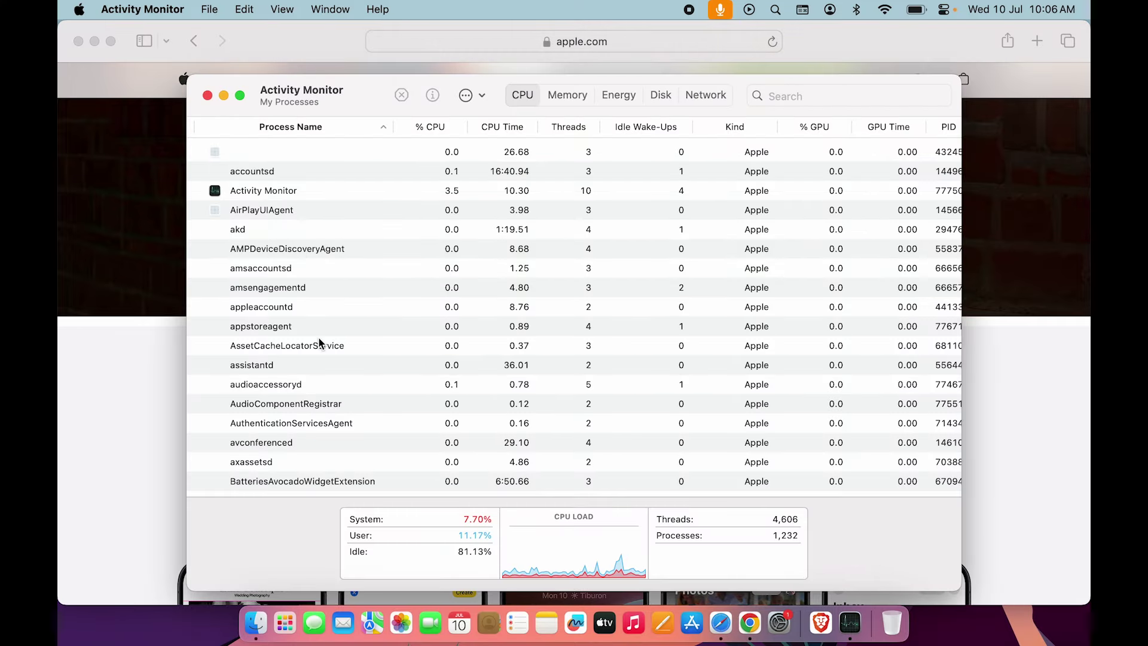
Select the Safari process in the list, stop it with the X button, and confirm Quit
{"action": "scroll", "coordinate": [320, 343], "scroll_direction": "down", "scroll_amount": 10}
{"action": "scroll", "coordinate": [320, 342], "scroll_direction": "down", "scroll_amount": 20}
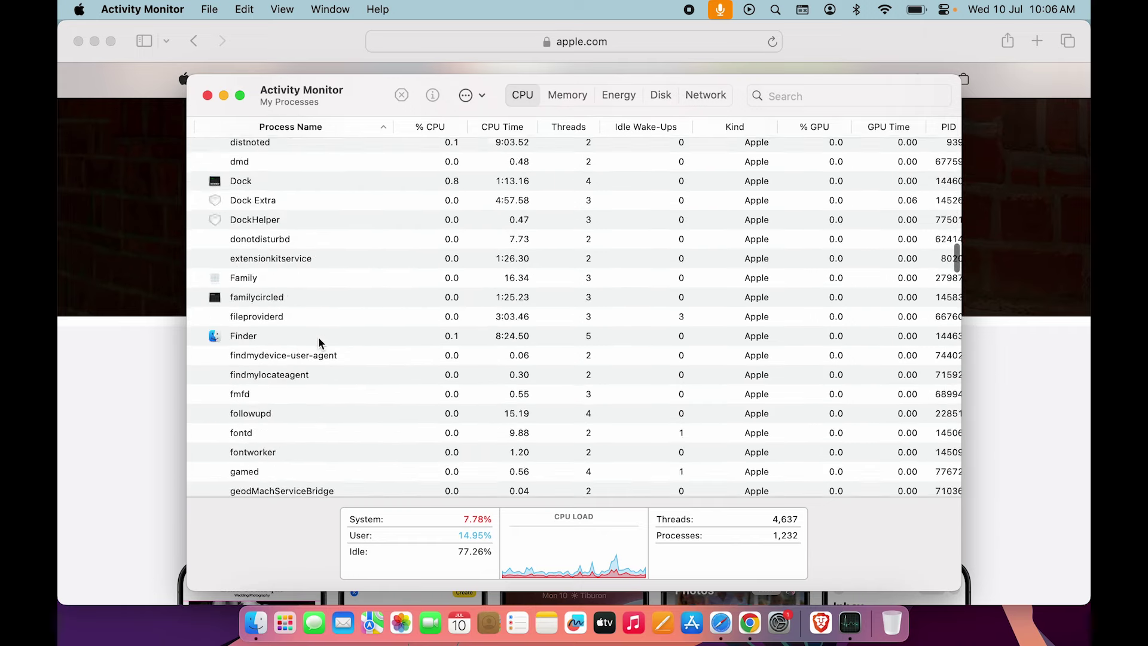
{"action": "left_click", "coordinate": [279, 341]}
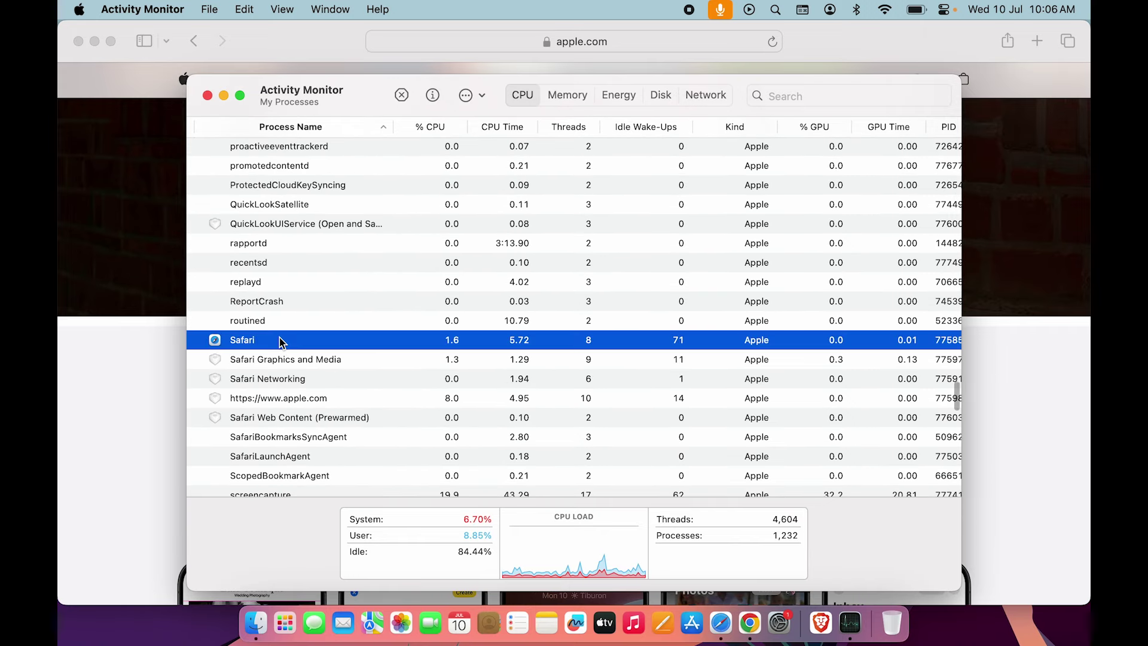
{"action": "left_click", "coordinate": [402, 95]}
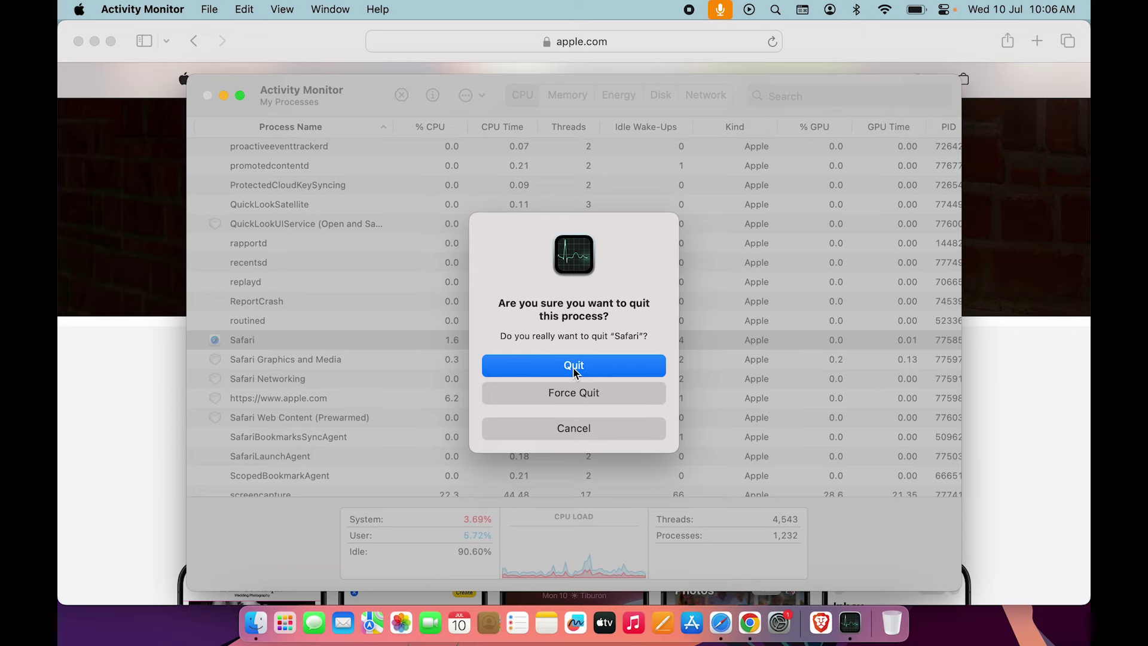
{"action": "left_click", "coordinate": [579, 396]}
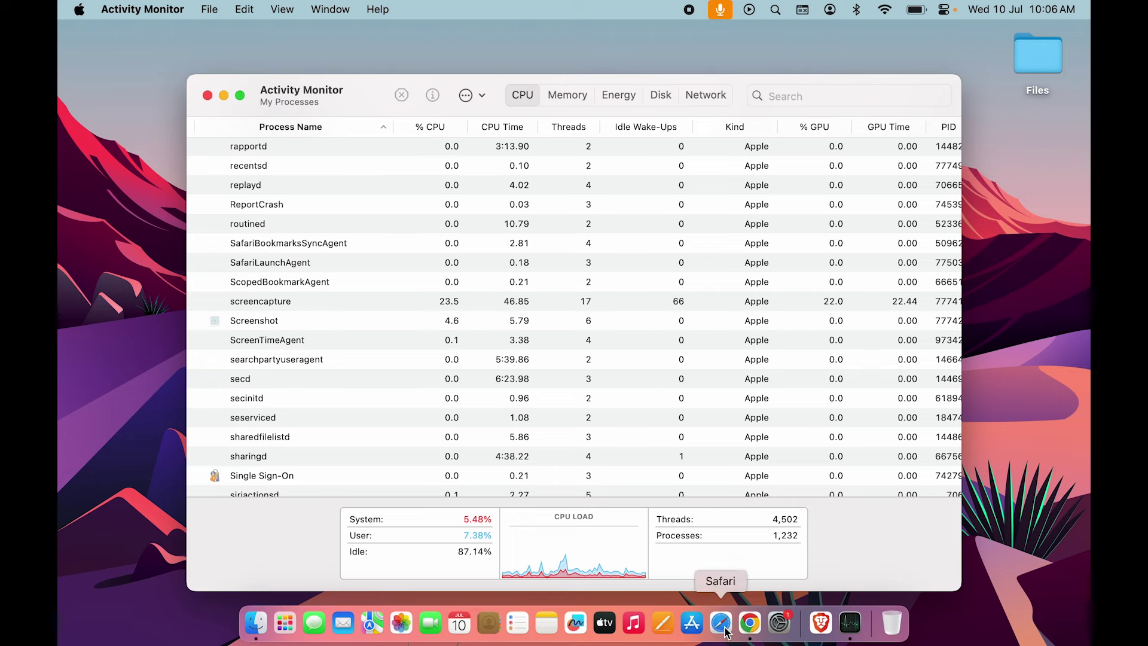
Quit Activity Monitor with Cmd+Q, leaving the bare desktop with its Files folder
{"action": "key", "text": "super+q"}
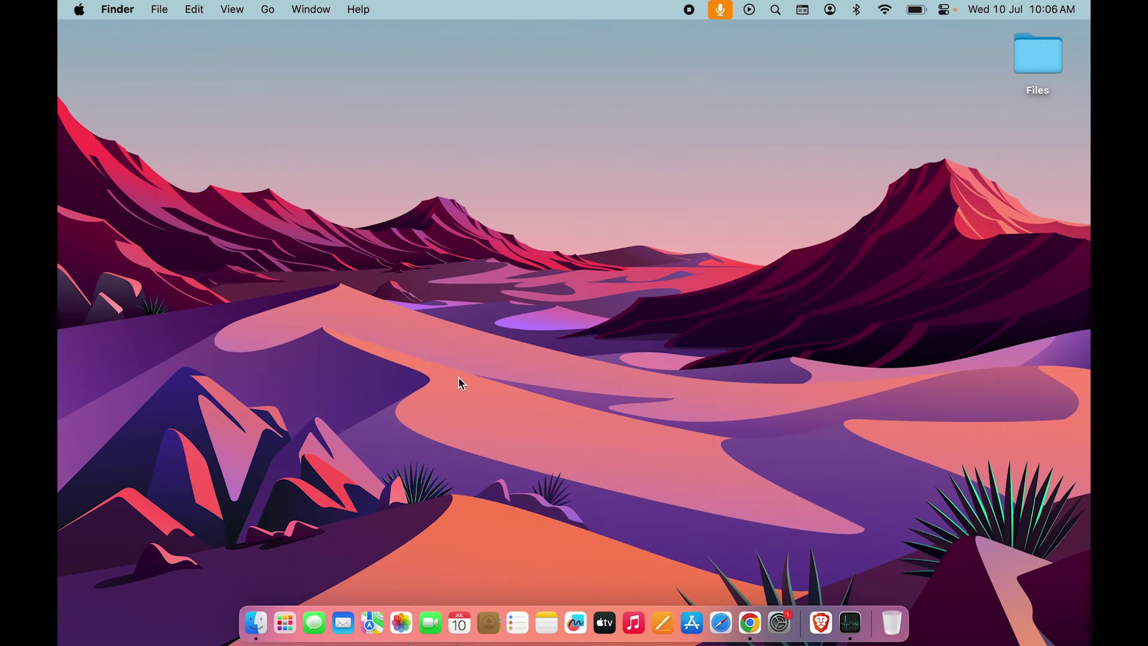